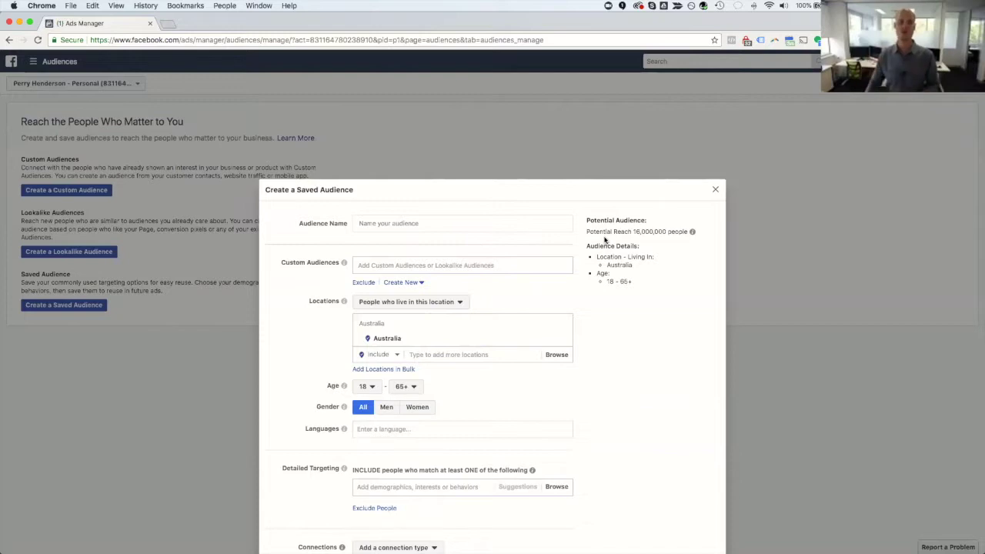
Step: Name the saved audience "Sydney Small Business Owners Parents" and leave the custom audiences empty
left_click(438, 226)
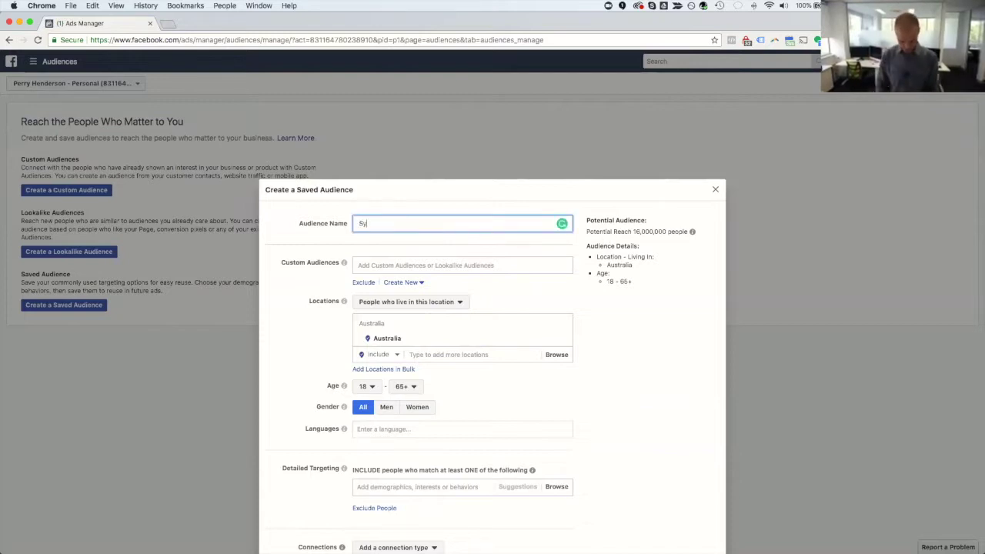
type("Sydney Small Business Owners Parents")
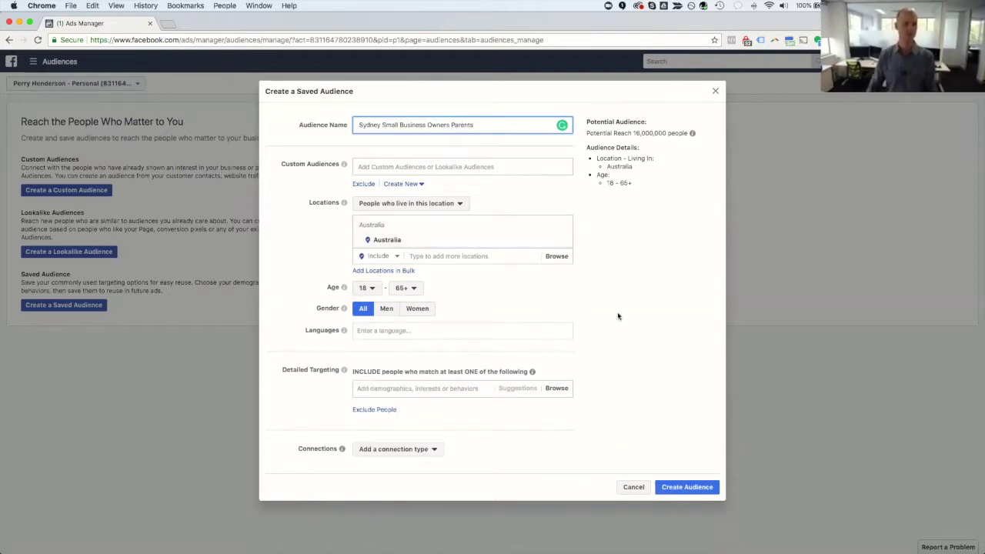
left_click(659, 297)
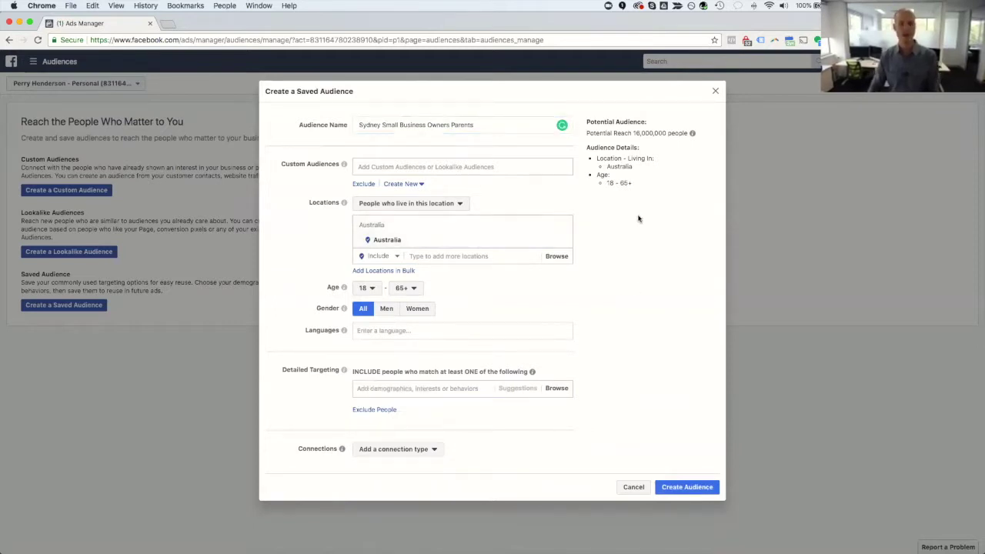
left_click(411, 169)
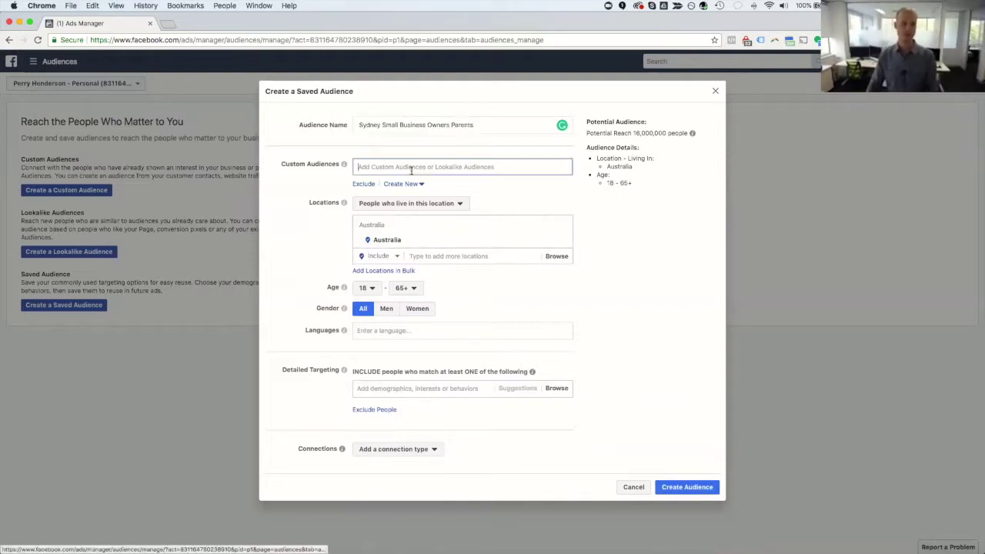
left_click(657, 208)
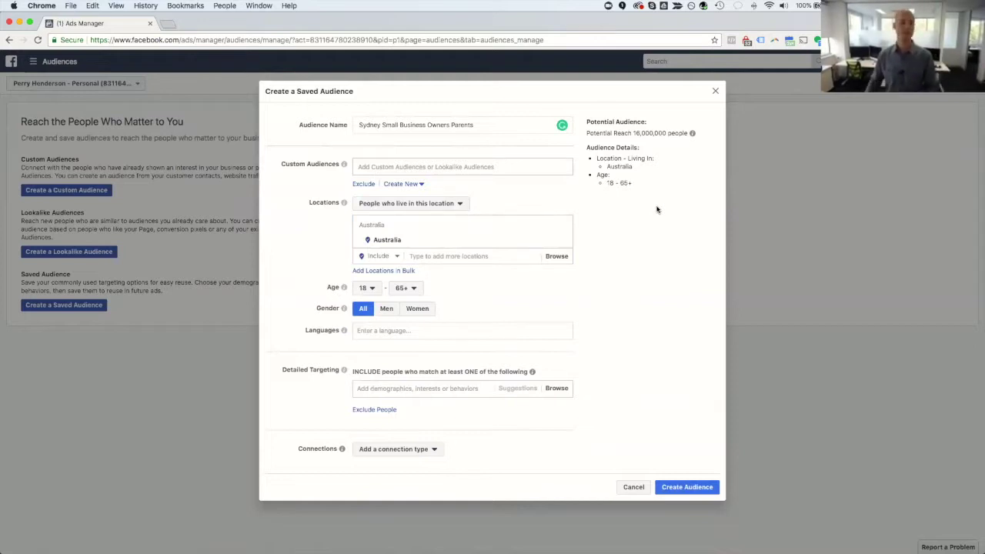
Step: Target the city of Sydney, New South Wales, Australia as the audience location with a 10-mile radius
left_click(479, 255)
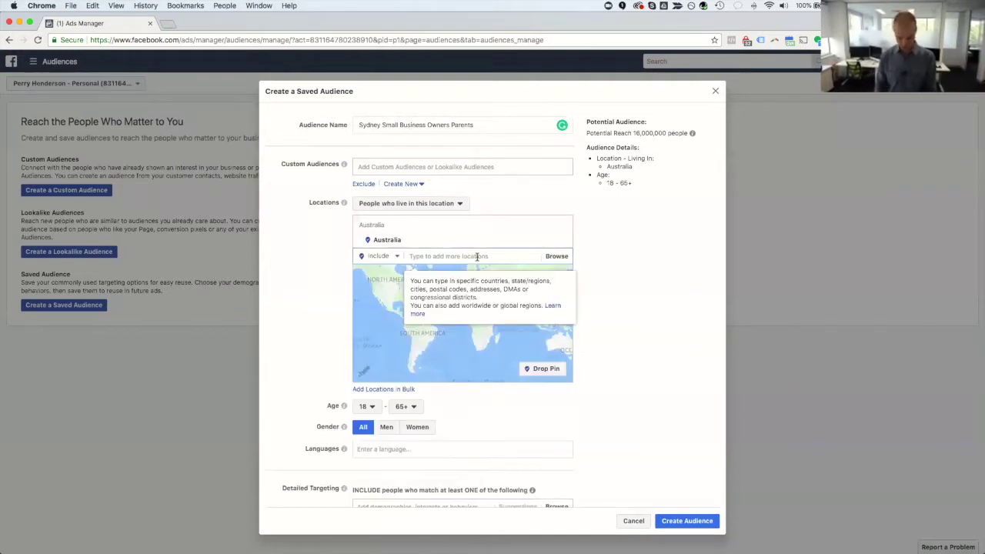
type("sydney")
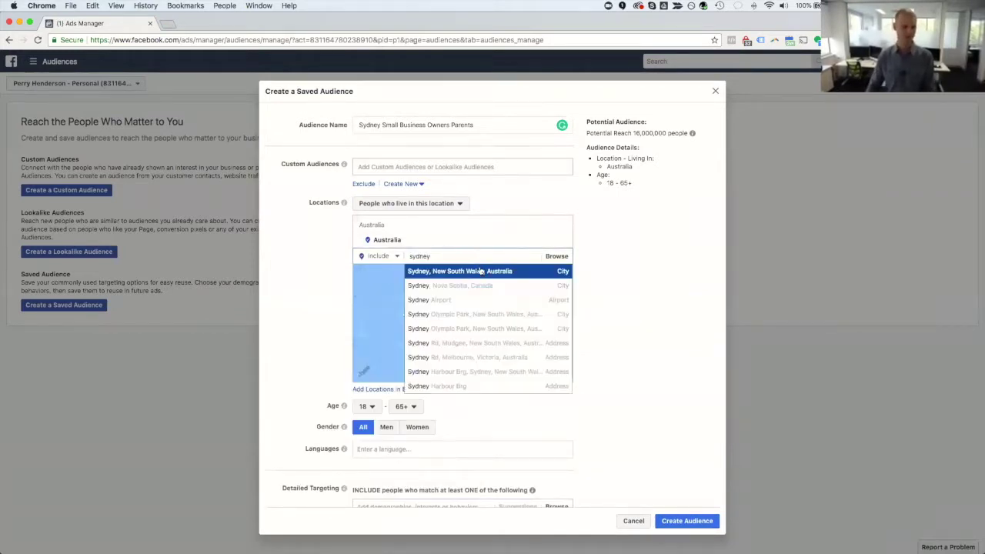
left_click(481, 271)
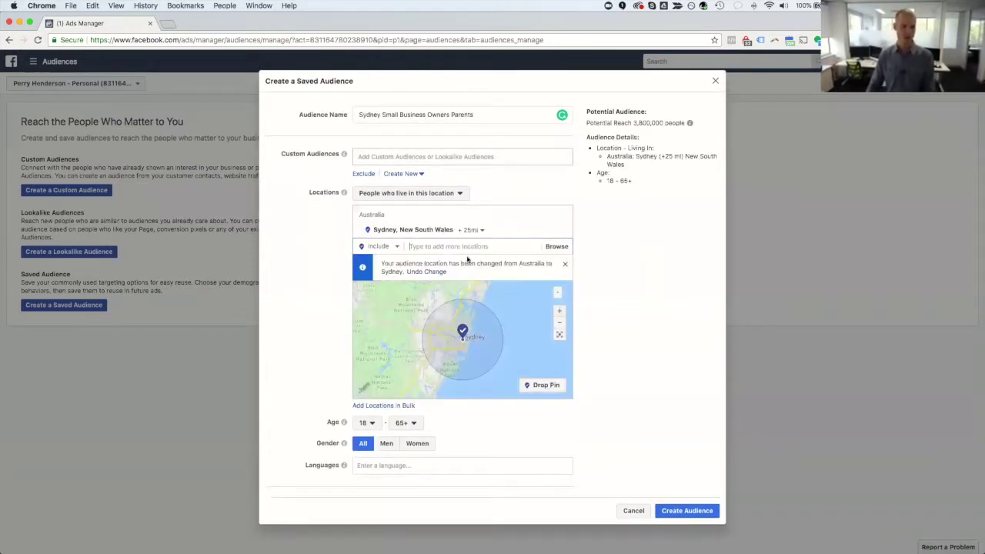
left_click(479, 230)
left_click_drag(490, 277, 480, 278)
left_click(507, 288)
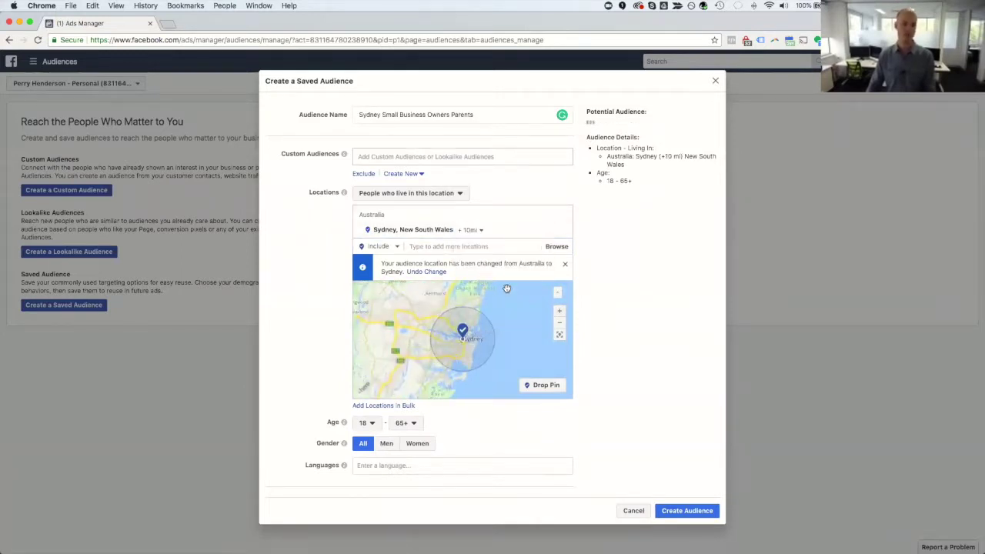
Step: Drop a location pin on central Sydney in the map to replace the city location
left_click(560, 312)
left_click(560, 312)
left_click(560, 312)
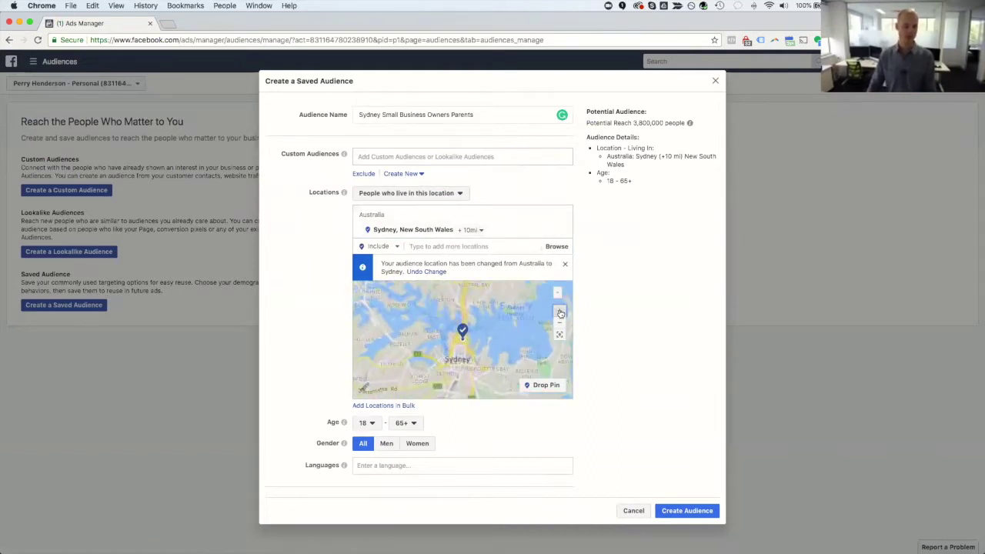
left_click(546, 385)
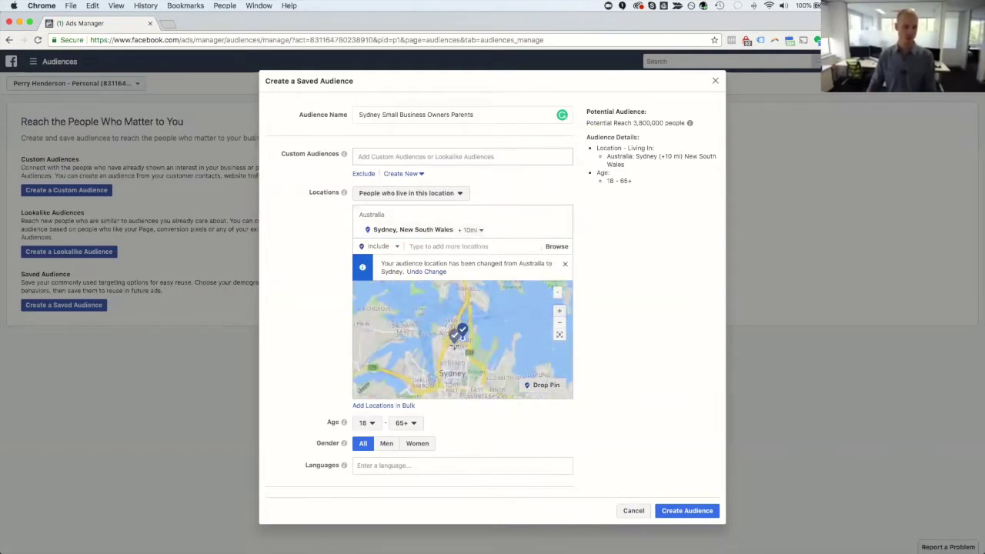
left_click(458, 345)
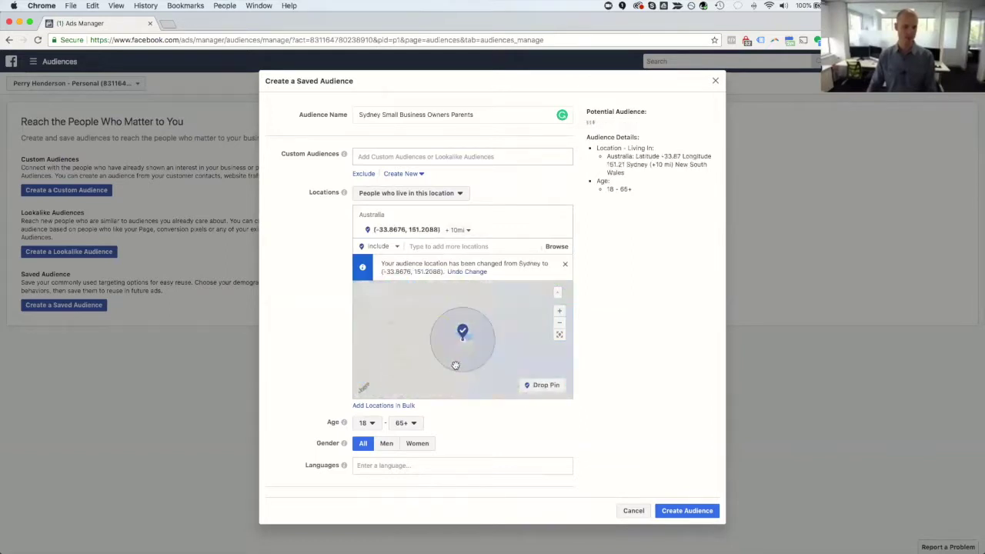
Step: Set the radius around the dropped pin to 25 miles
left_click(459, 230)
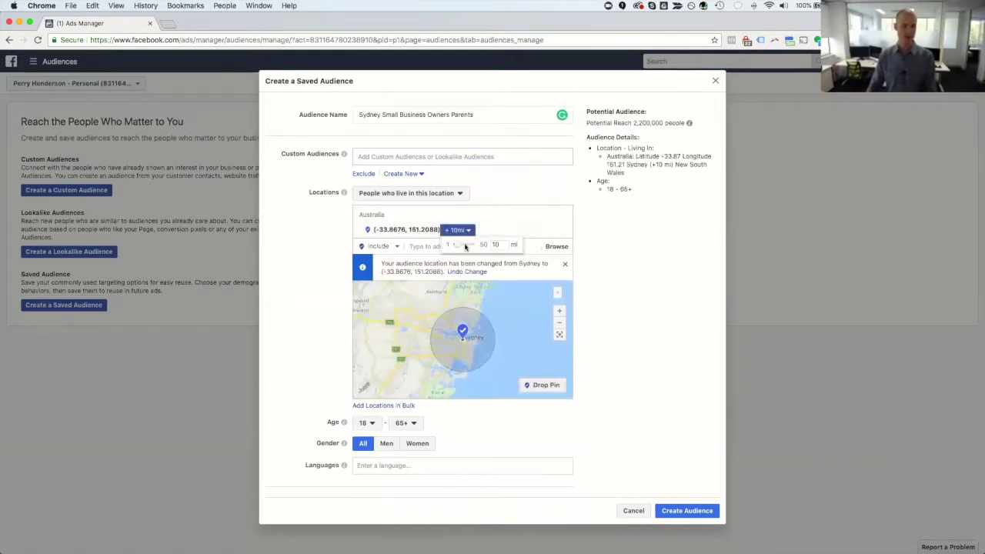
left_click_drag(452, 246, 445, 248)
left_click(456, 230)
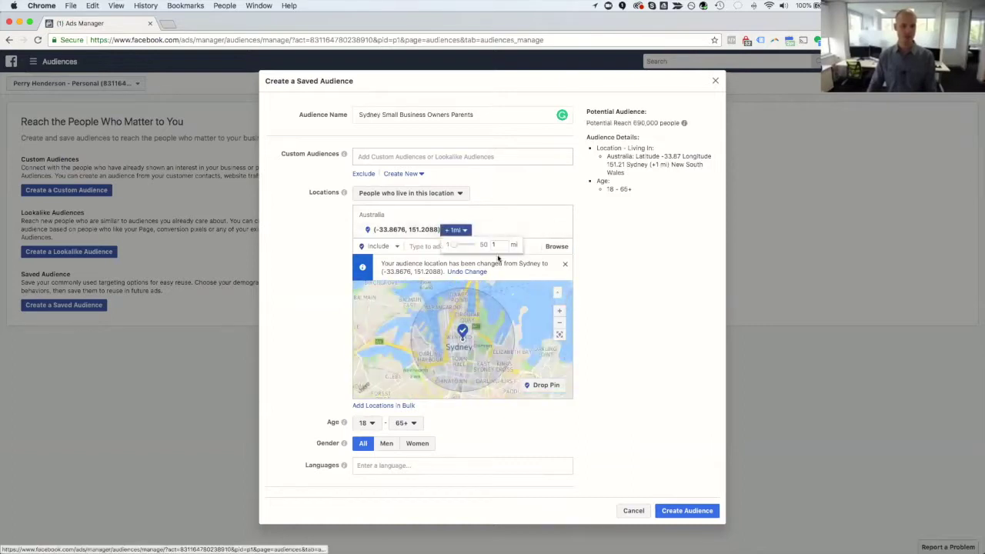
key("BackSpace")
type("25")
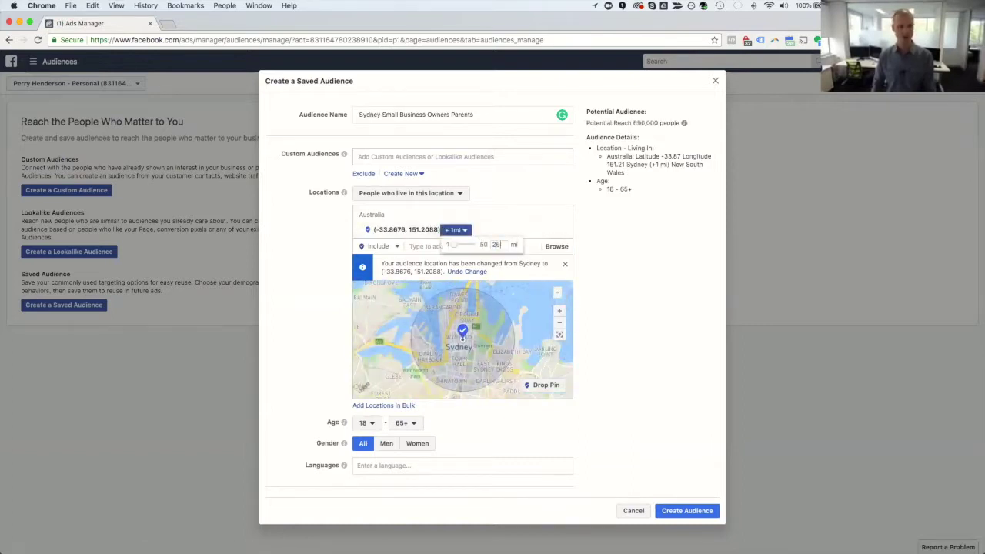
key("Return")
Step: Include Parents (All) in the detailed targeting, from the Demographics > Parents > All Parents category
scroll(640, 396, "down", 3)
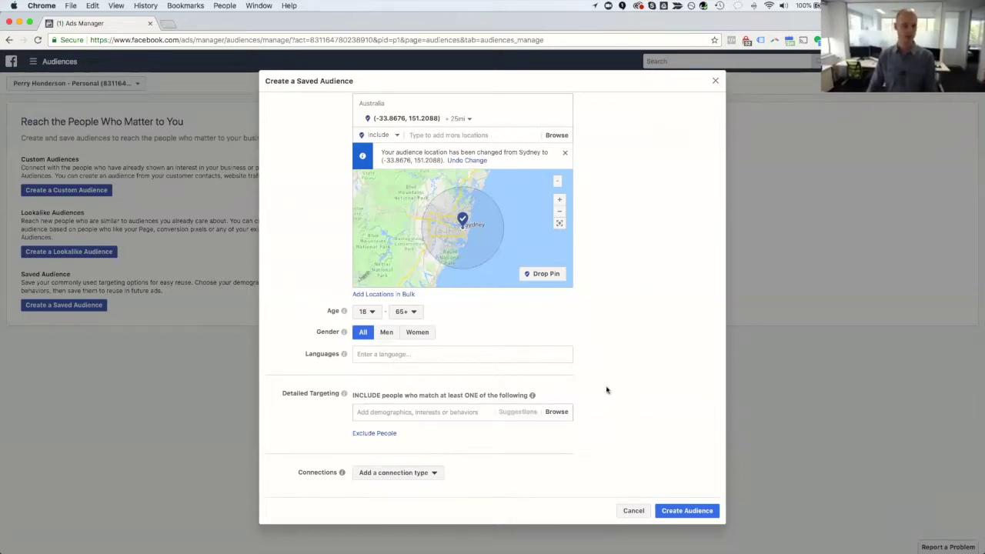
left_click(557, 413)
left_click(478, 433)
scroll(474, 448, "down", 2)
scroll(474, 447, "down", 1)
left_click(467, 455)
left_click(466, 453)
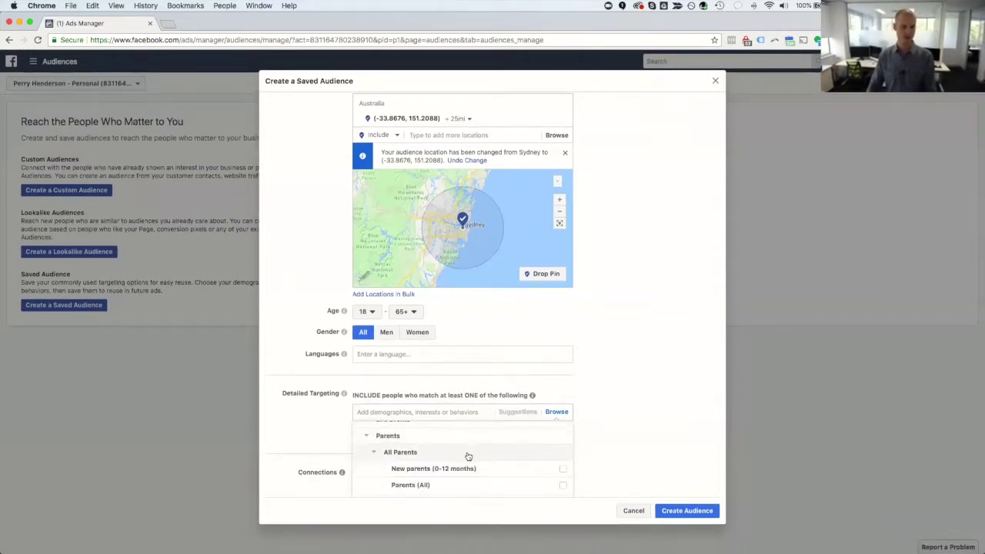
scroll(465, 458, "down", 1)
left_click(463, 461)
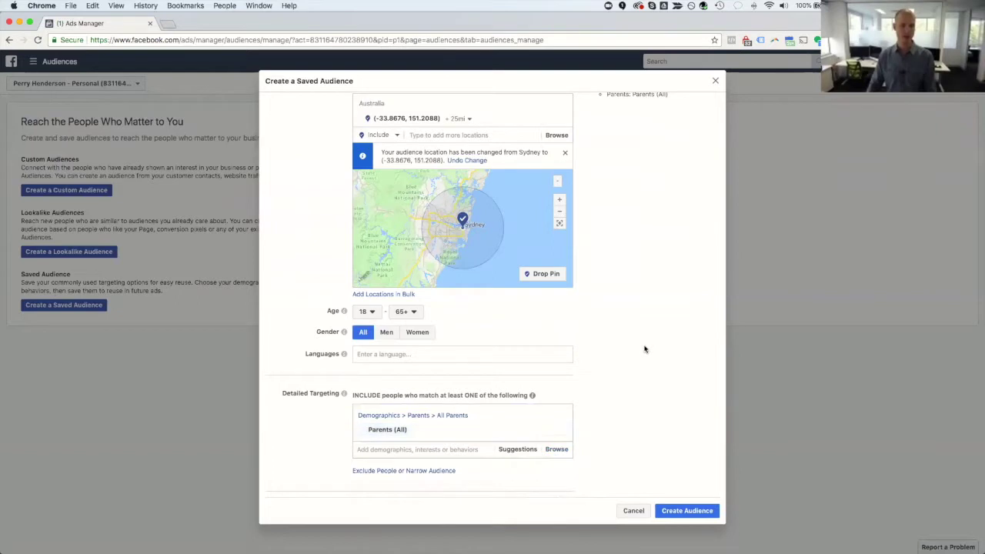
Step: Review the potential reach and the audience details summary, including location, age and matched people
scroll(647, 346, "up", 3)
left_click_drag(634, 122, 655, 123)
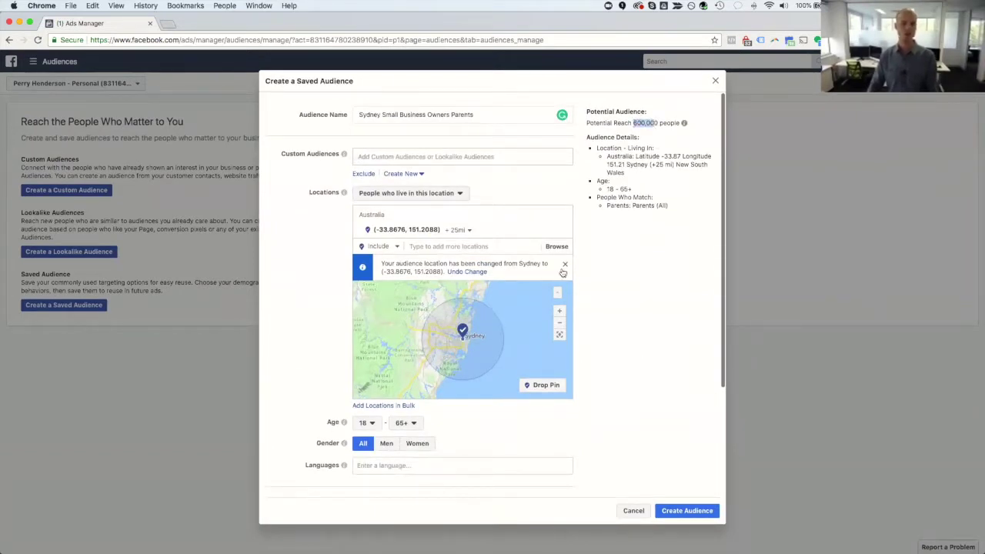
left_click(661, 260)
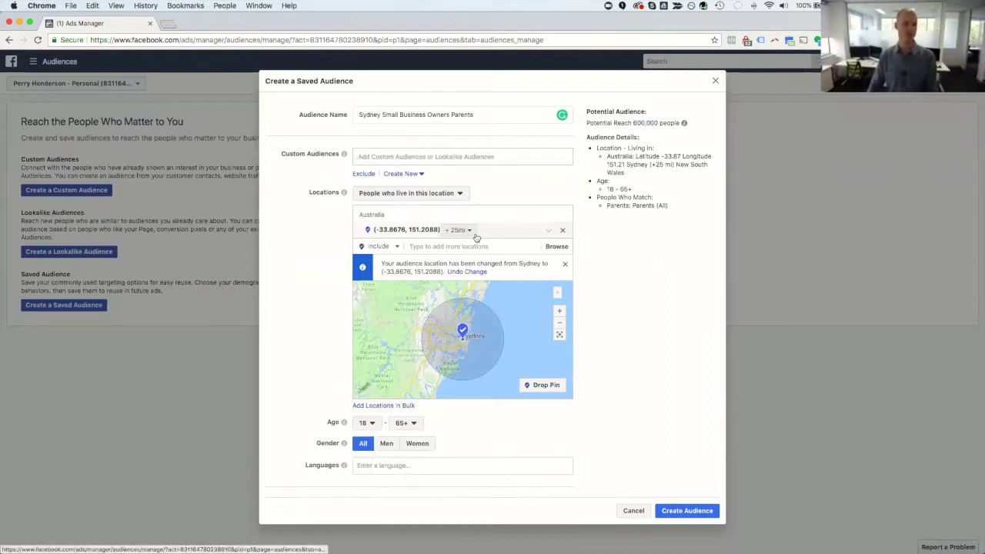
left_click_drag(608, 189, 631, 206)
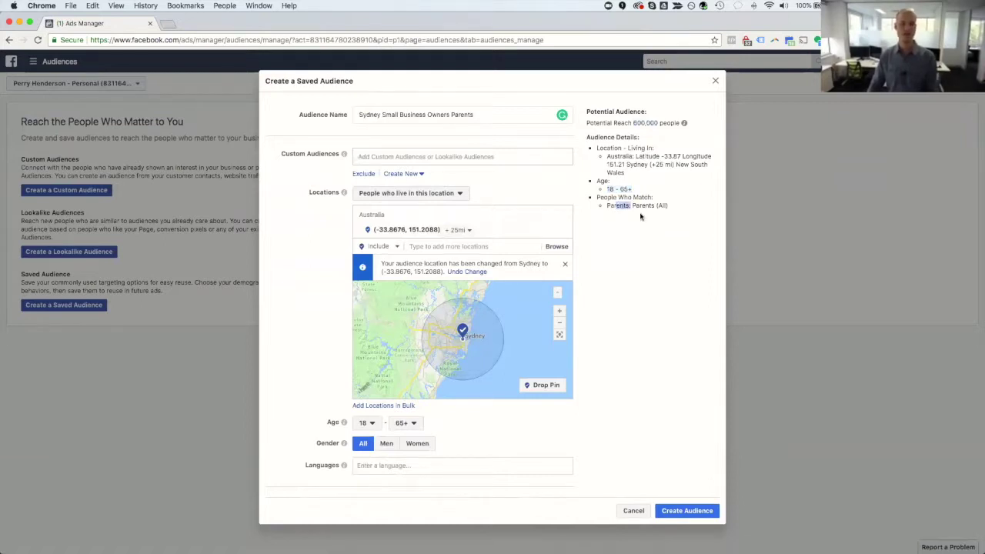
Step: Narrow the audience with a must-also-match condition and search its targeting options for "small business owner"
scroll(643, 227, "down", 4)
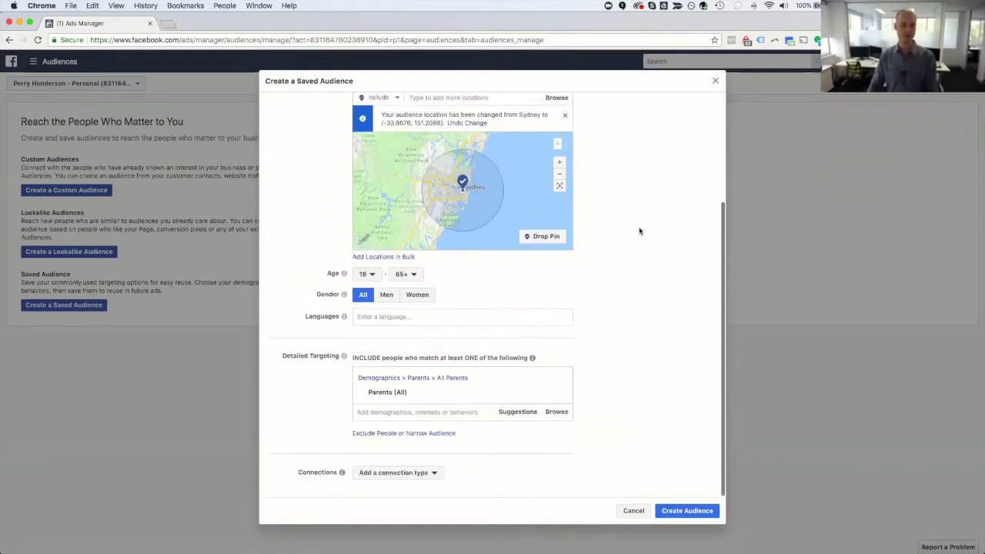
left_click(434, 433)
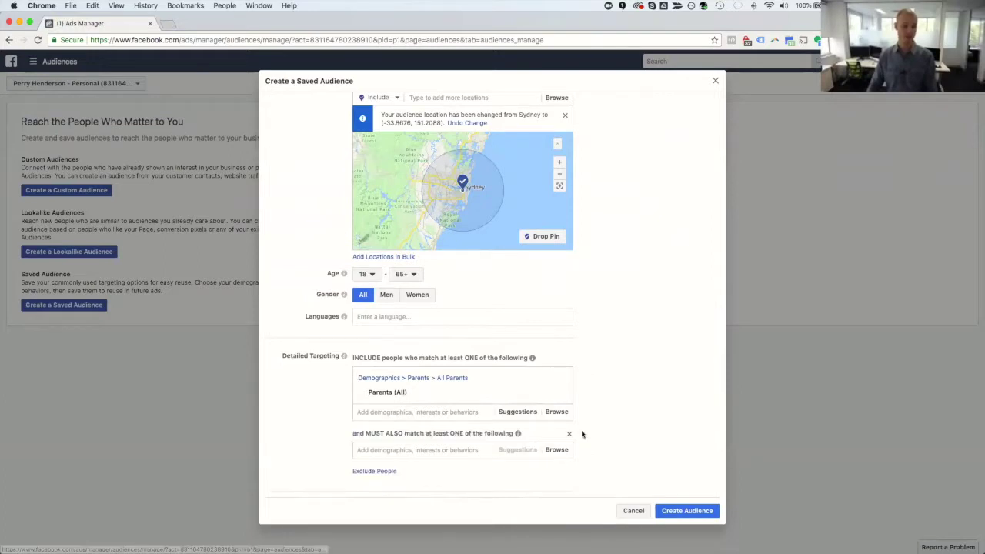
scroll(593, 429, "down", 1)
left_click(408, 412)
type("small business owner")
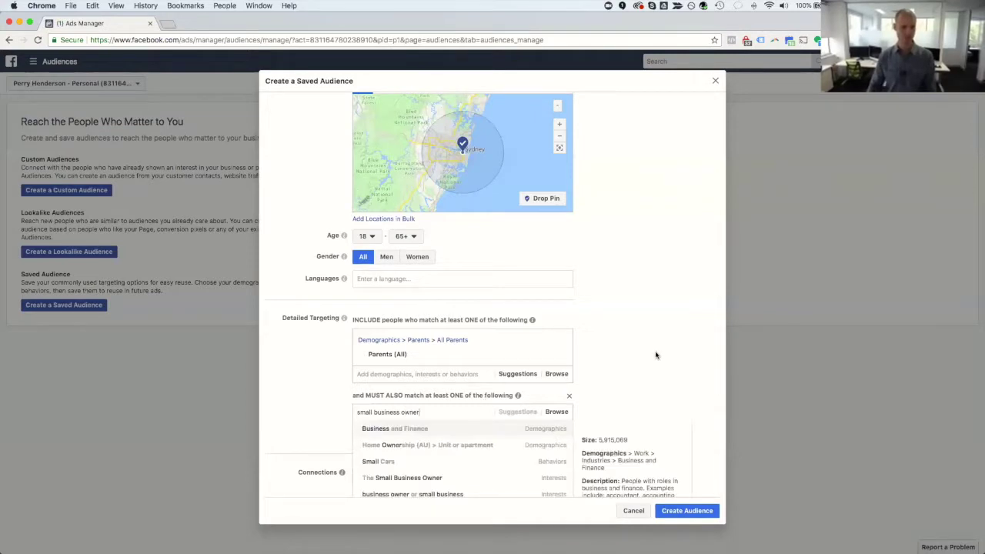
Step: Examine the suggested small business owner options with their categories, sizes and descriptions, and close the suggestions
scroll(655, 352, "down", 2)
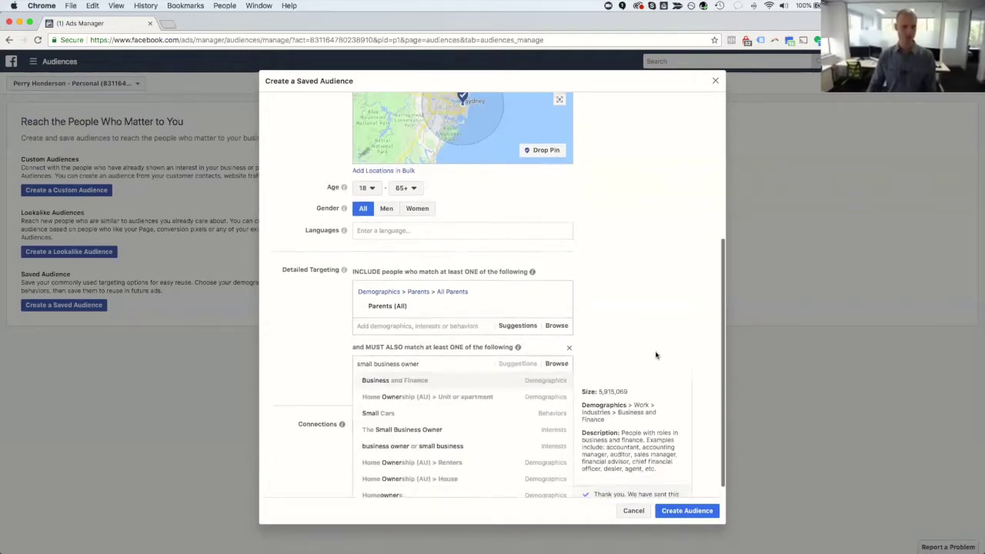
scroll(548, 397, "down", 1)
scroll(535, 412, "up", 1)
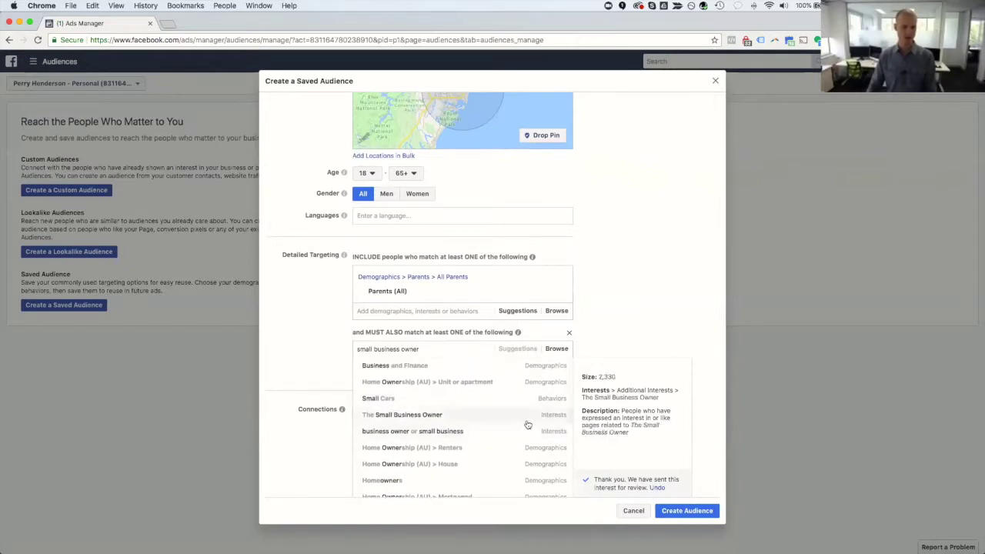
scroll(526, 423, "down", 5)
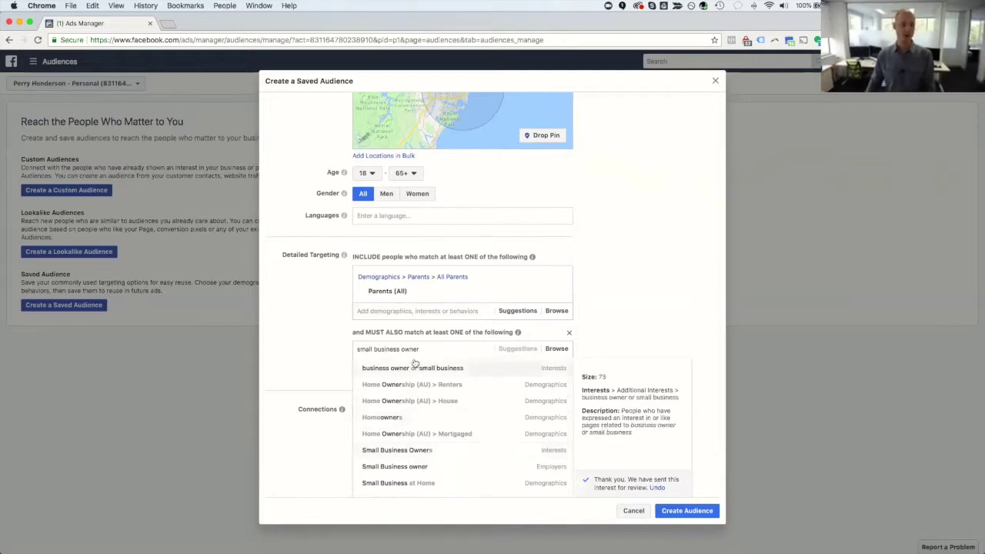
scroll(411, 355, "up", 3)
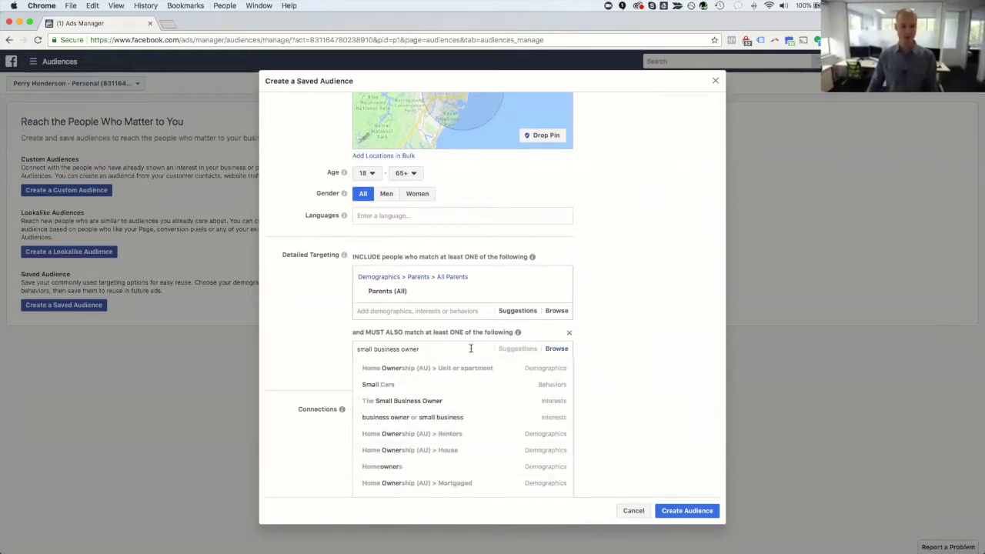
mouse_move(454, 391)
scroll(460, 400, "down", 1)
scroll(459, 403, "down", 4)
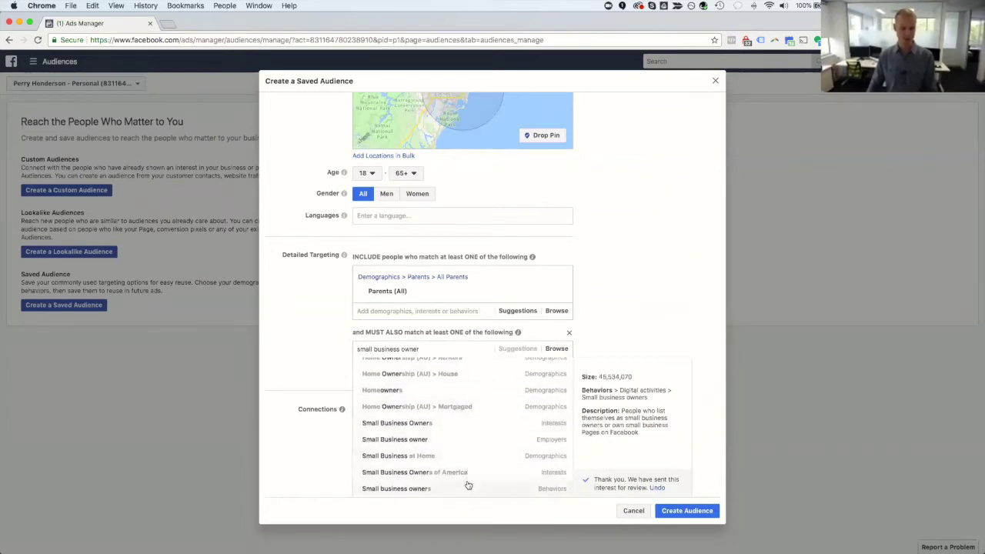
left_click(651, 297)
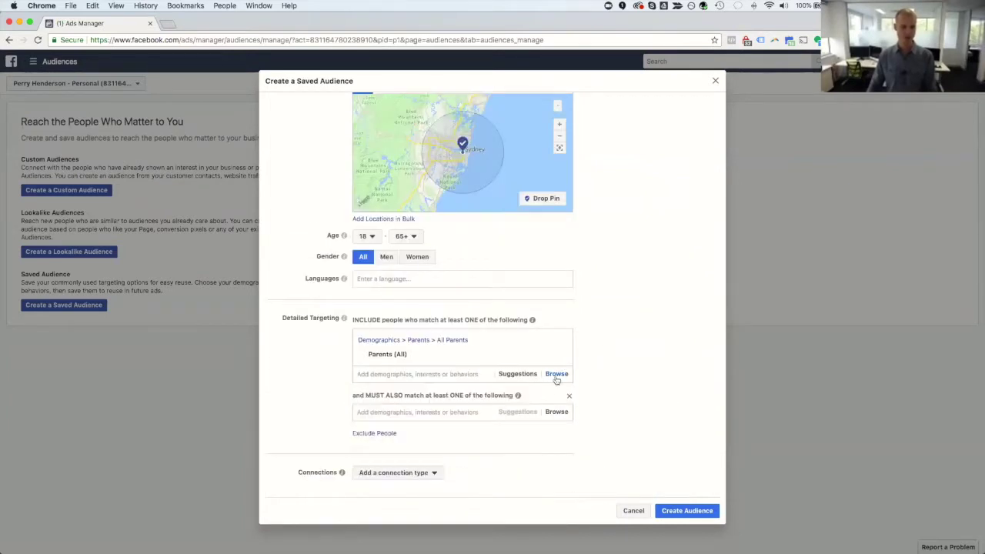
Step: Add Small business owners from Behaviors > Digital activities to the must-also-match condition
left_click(558, 413)
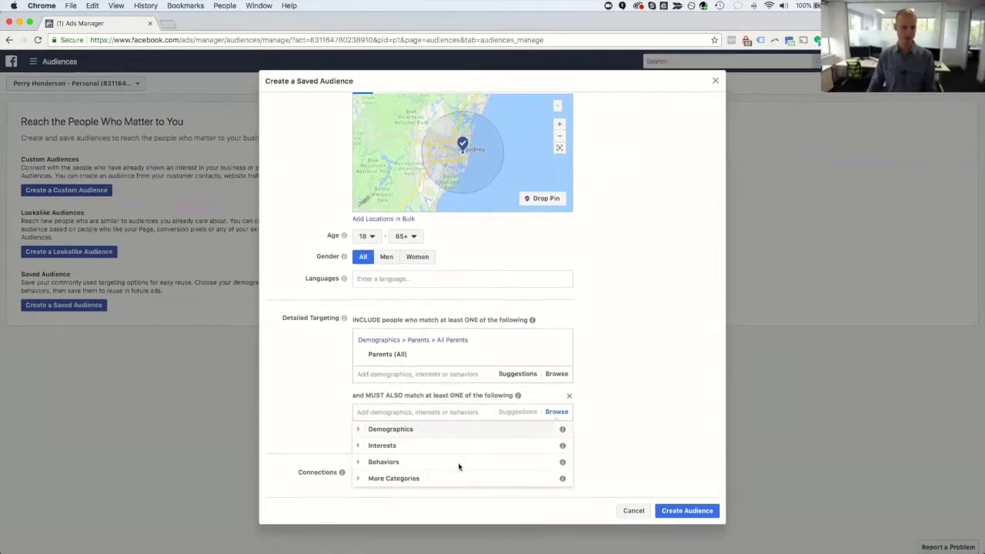
left_click(435, 467)
scroll(436, 462, "down", 5)
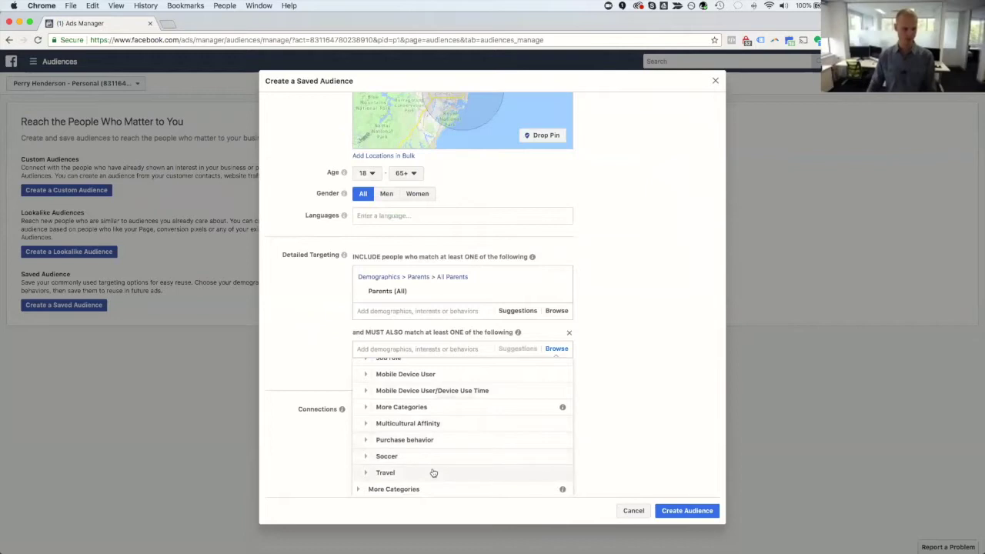
scroll(435, 466, "up", 2)
scroll(434, 472, "up", 2)
left_click(424, 395)
scroll(424, 411, "down", 4)
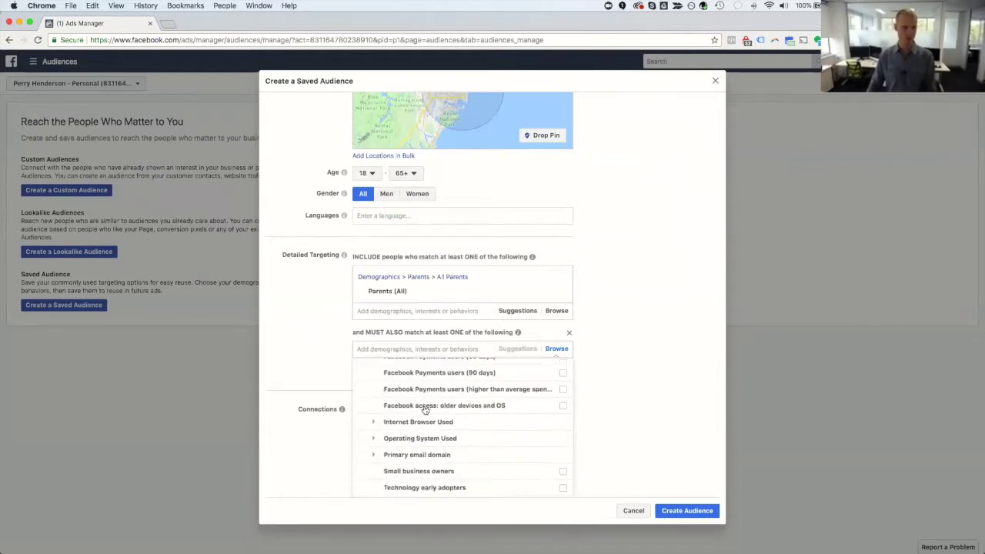
mouse_move(457, 450)
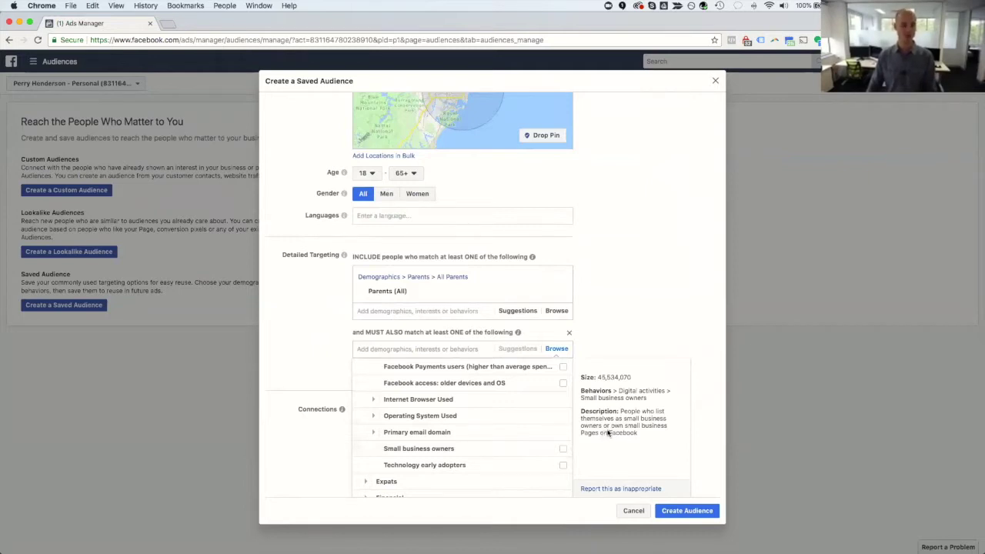
left_click(563, 451)
left_click(671, 334)
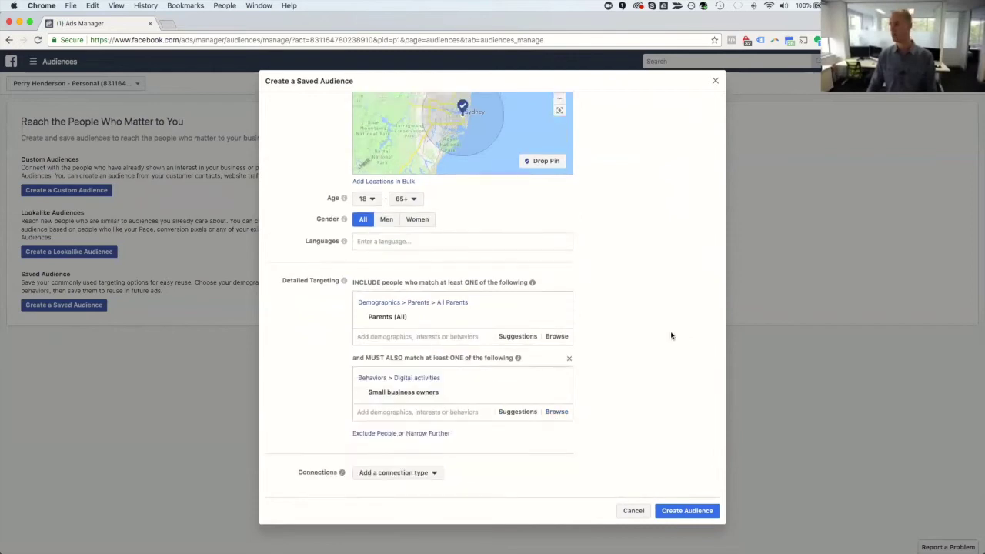
Step: Check the potential reach of the narrowed audience and review its location, age, gender and detailed targeting settings
scroll(670, 336, "up", 5)
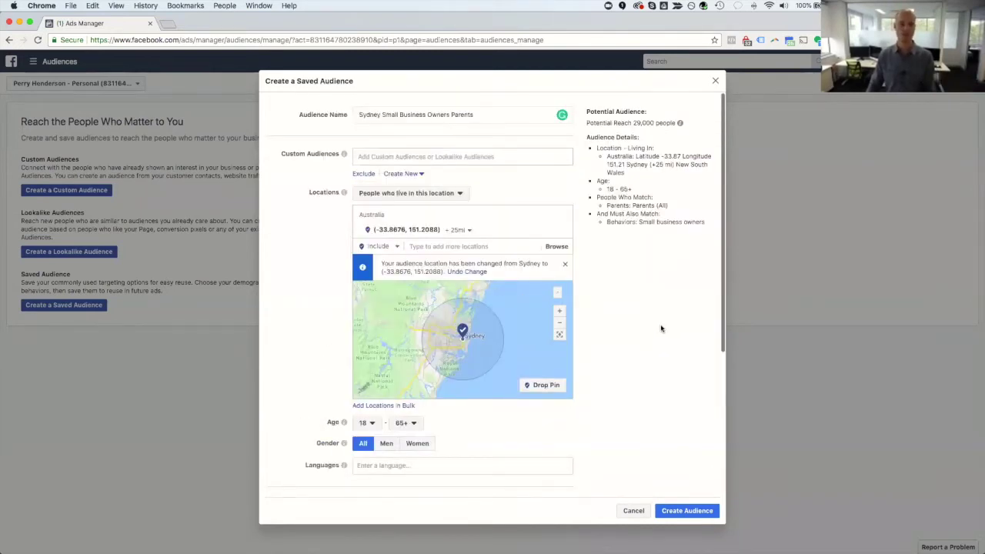
left_click_drag(633, 123, 655, 123)
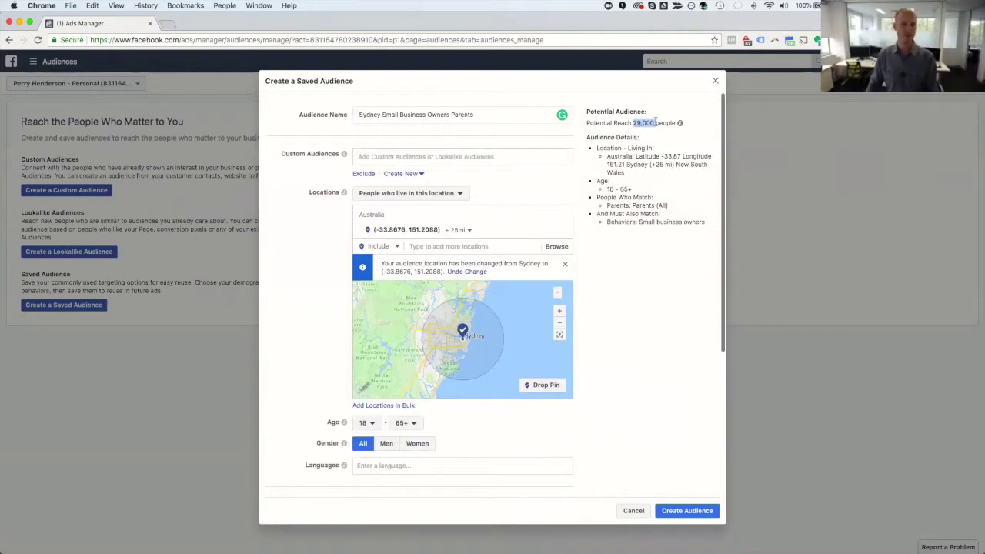
scroll(648, 245, "down", 5)
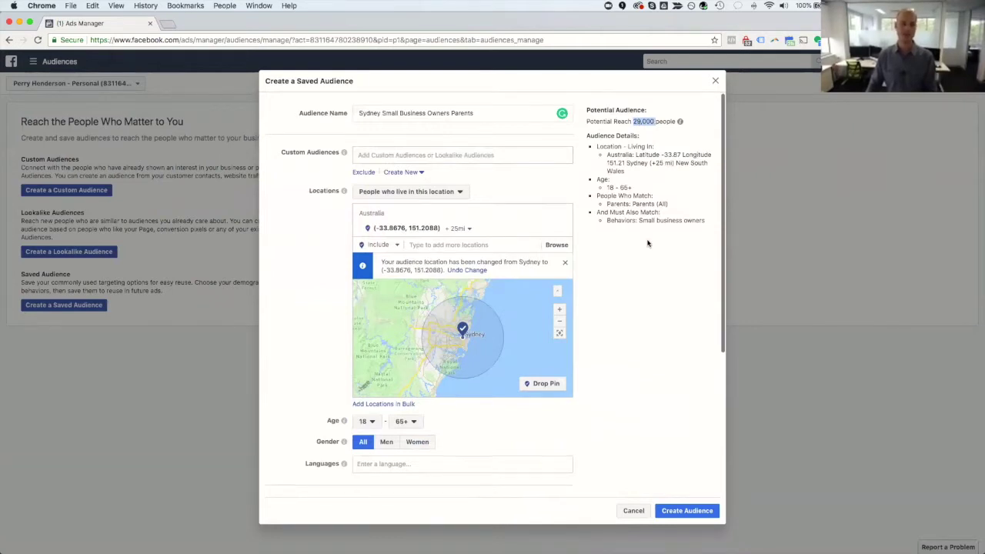
scroll(648, 244, "down", 2)
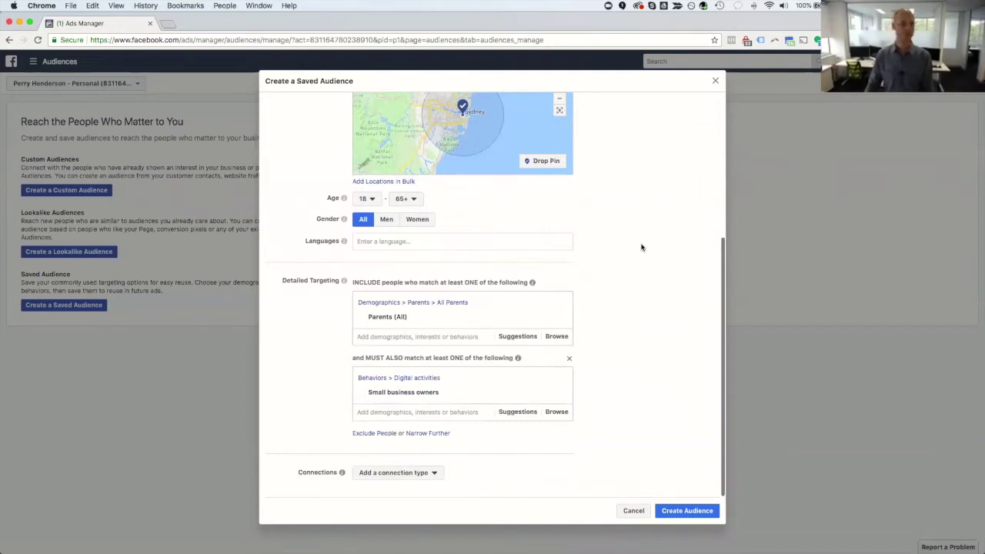
scroll(644, 251, "up", 2)
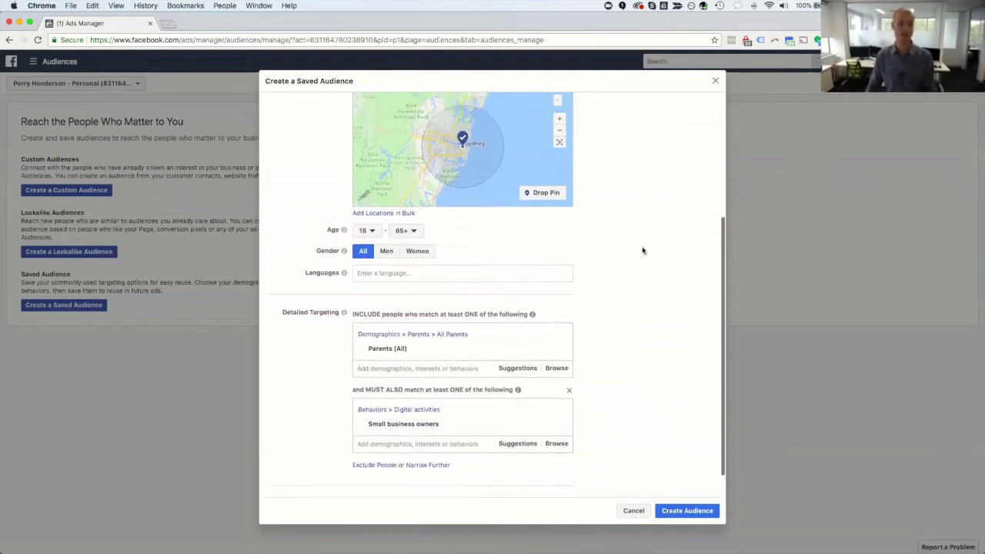
scroll(643, 250, "up", 1)
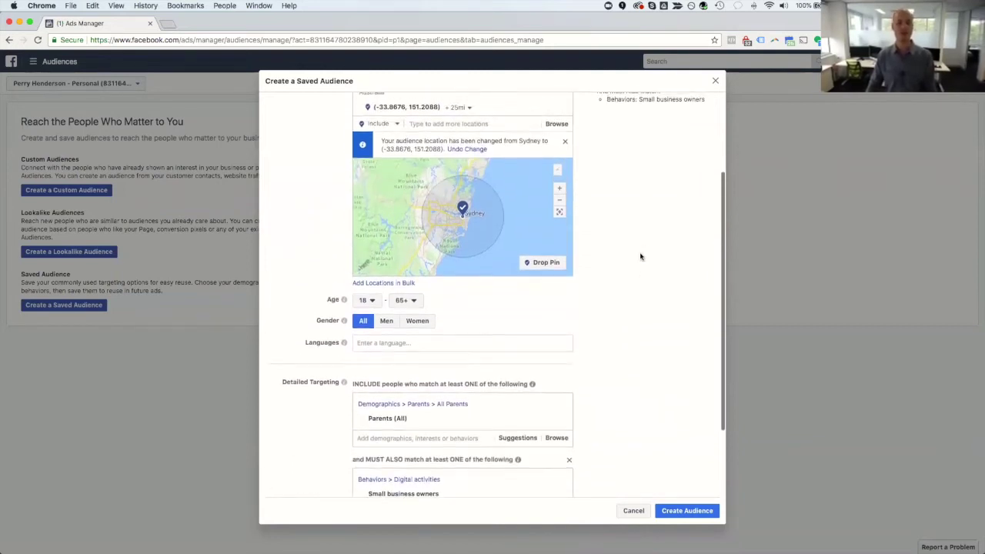